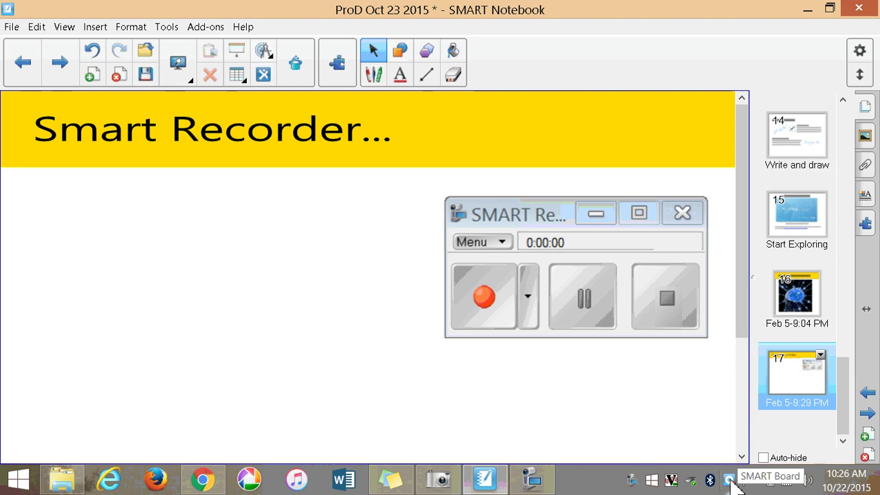
Bring up the SMART Recorder window from the SMART Board tools, minimize it, and view the list of tools again
{"action": "left_click", "coordinate": [730, 481]}
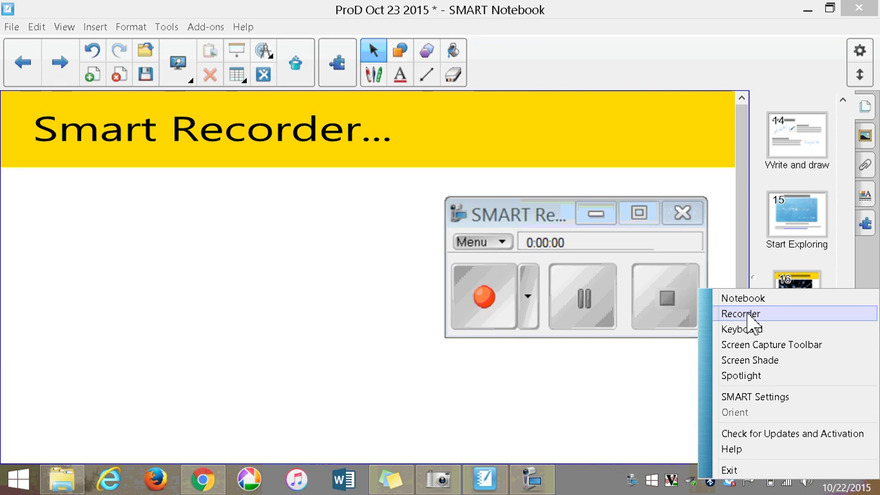
{"action": "left_click", "coordinate": [747, 315]}
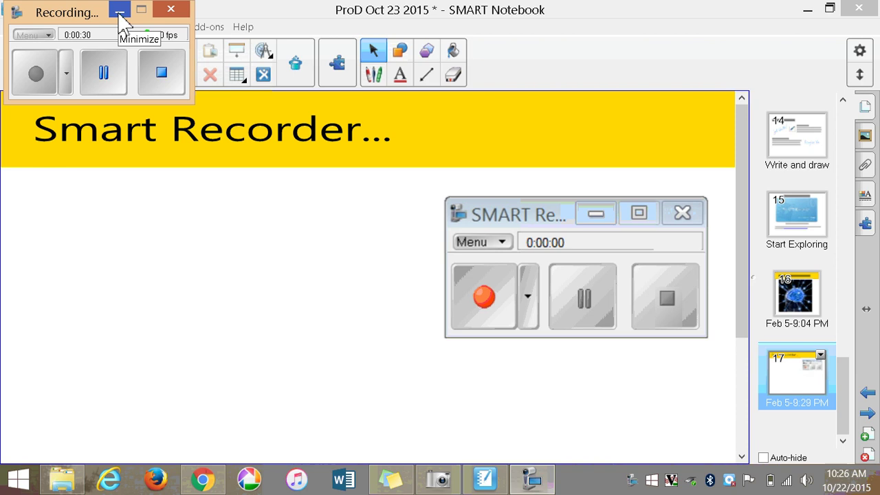
{"action": "left_click", "coordinate": [119, 11]}
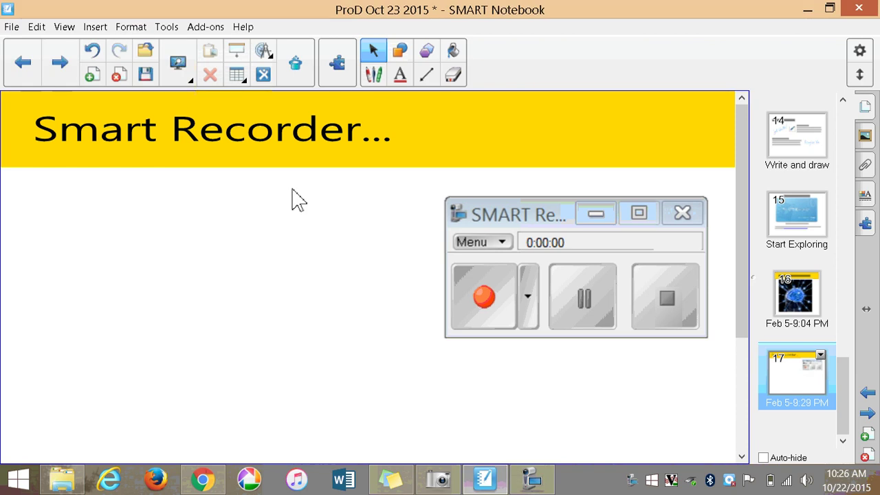
{"action": "left_click", "coordinate": [730, 480]}
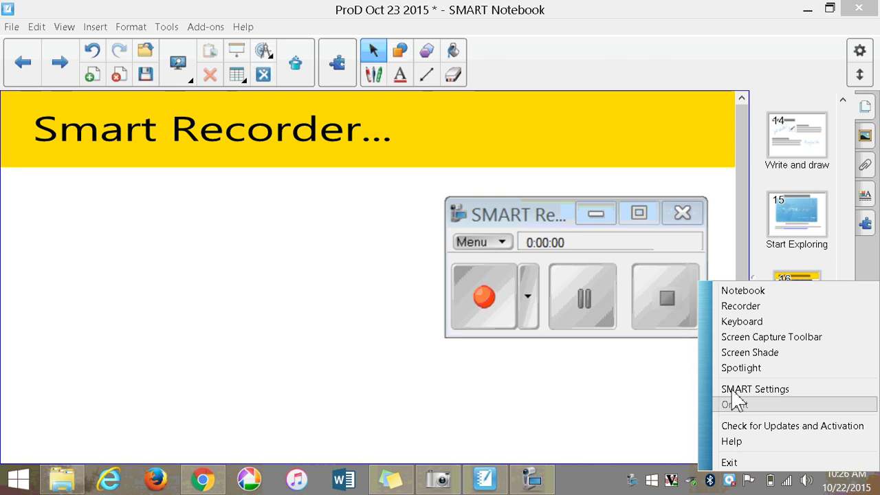
{"action": "left_click", "coordinate": [683, 397]}
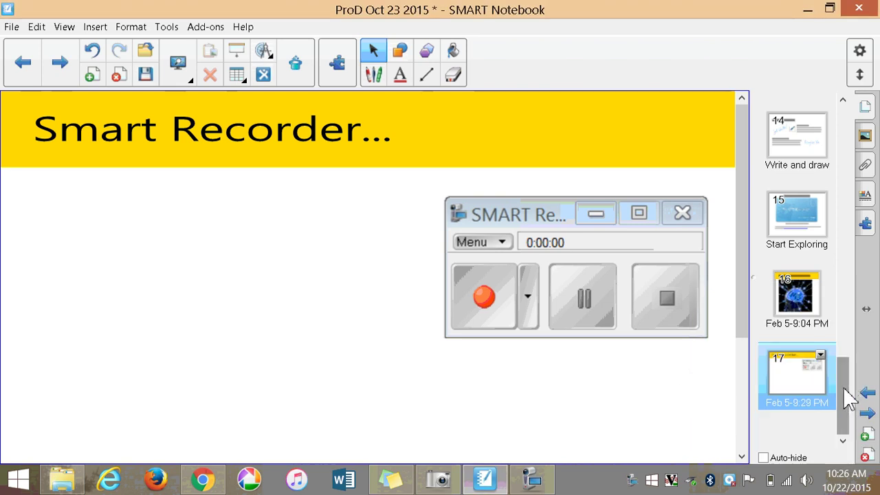
Insert a blank page after page 3, the "Adding Content" page
{"action": "left_click_drag", "start_coordinate": [848, 396], "coordinate": [844, 155]}
{"action": "left_click", "coordinate": [803, 228]}
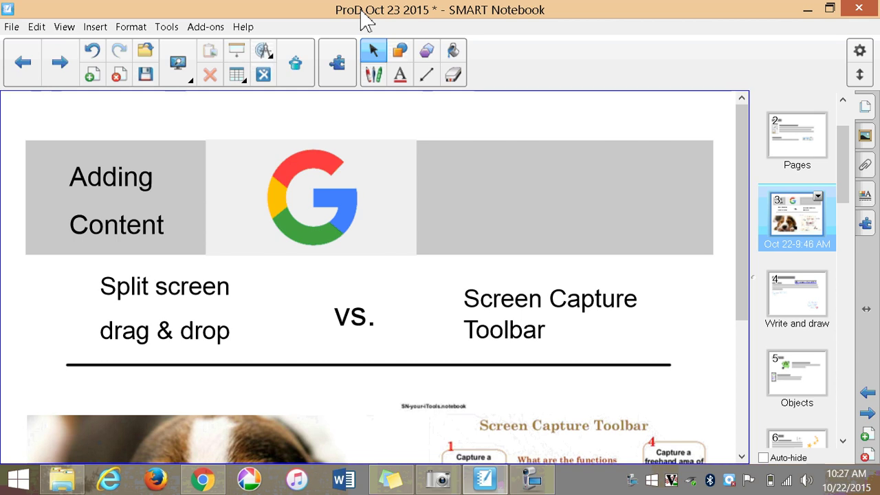
{"action": "left_click", "coordinate": [866, 436]}
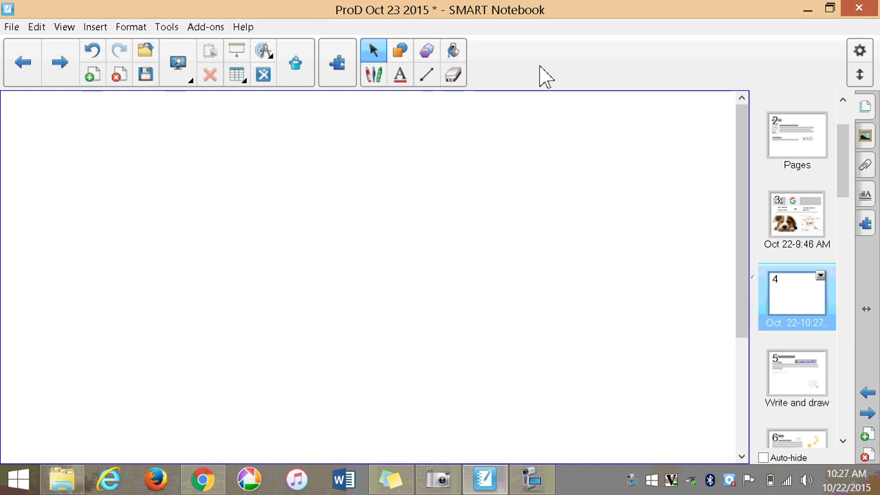
Snap the SMART Notebook window to the right half of the screen and close the browser window showing the Google logo
{"action": "left_click_drag", "start_coordinate": [435, 19], "coordinate": [875, 135]}
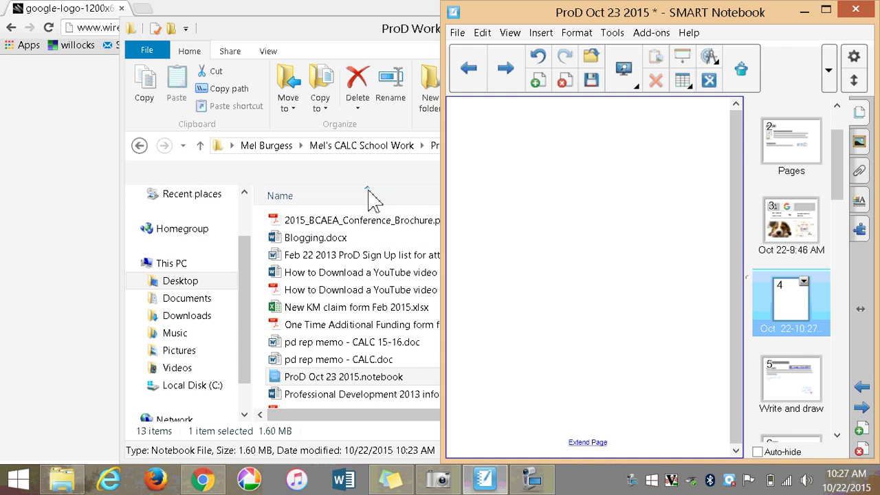
{"action": "left_click", "coordinate": [361, 36]}
{"action": "left_click", "coordinate": [672, 28]}
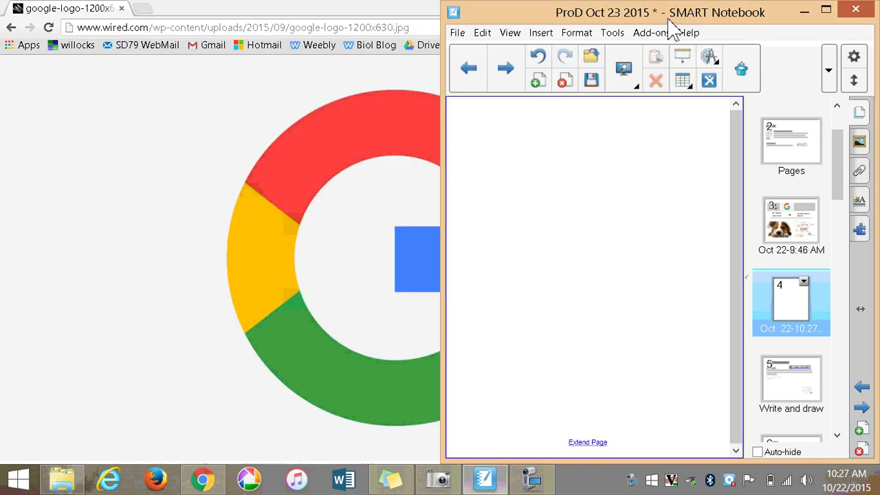
{"action": "left_click", "coordinate": [385, 19]}
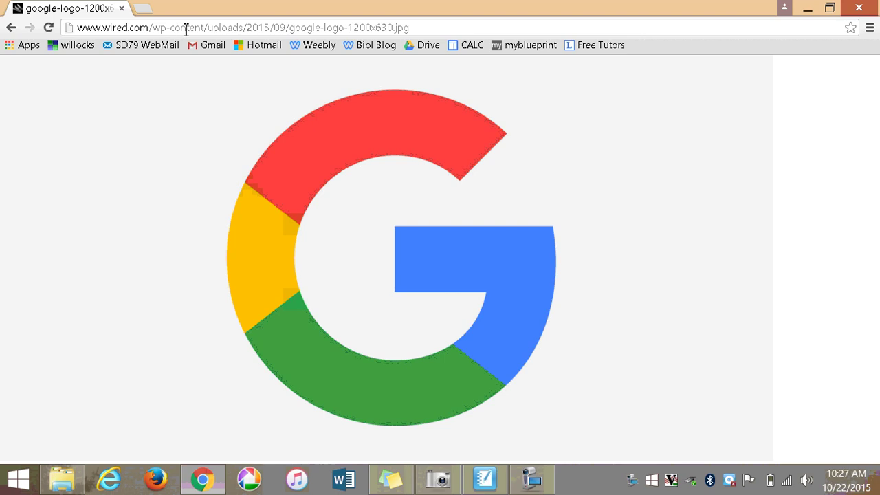
{"action": "left_click", "coordinate": [859, 9]}
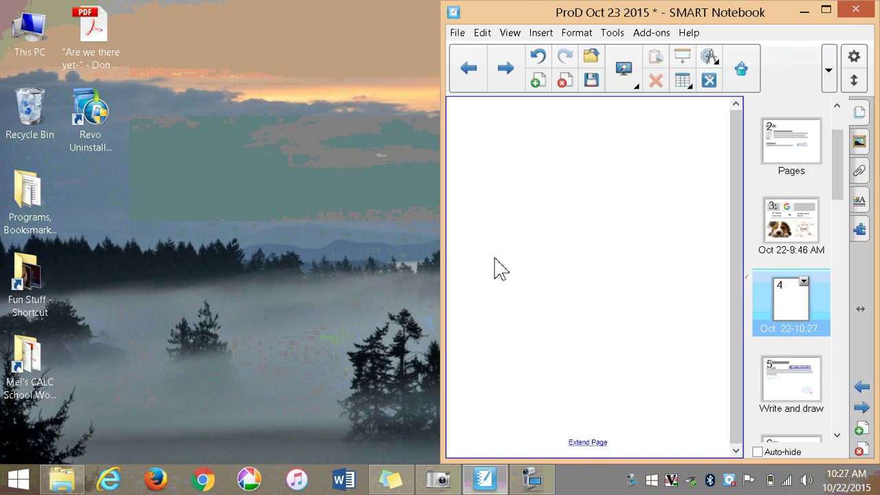
Switch to a new Chrome window and search Google Images for "cougar"
{"action": "left_click", "coordinate": [195, 491]}
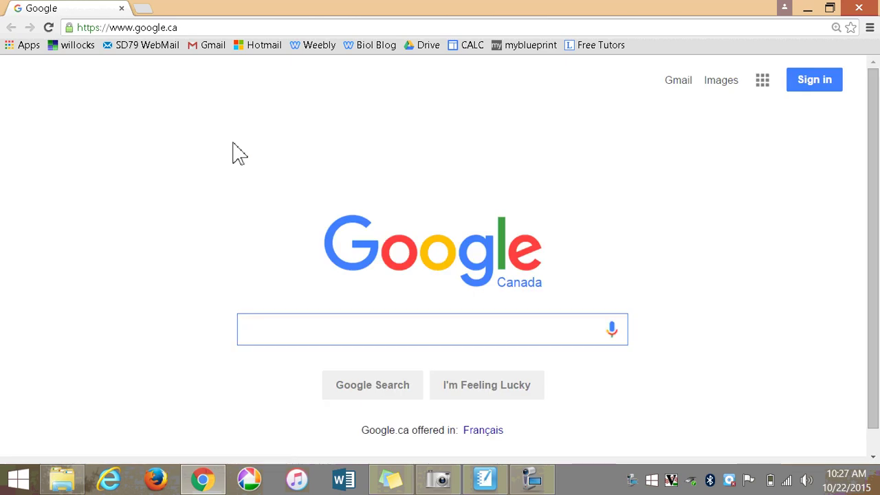
{"action": "type", "text": "cougar"}
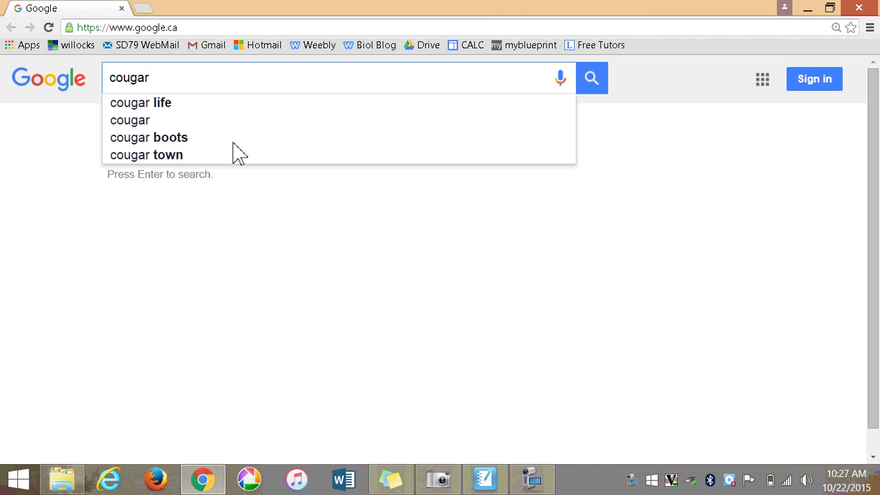
{"action": "key", "text": "Return"}
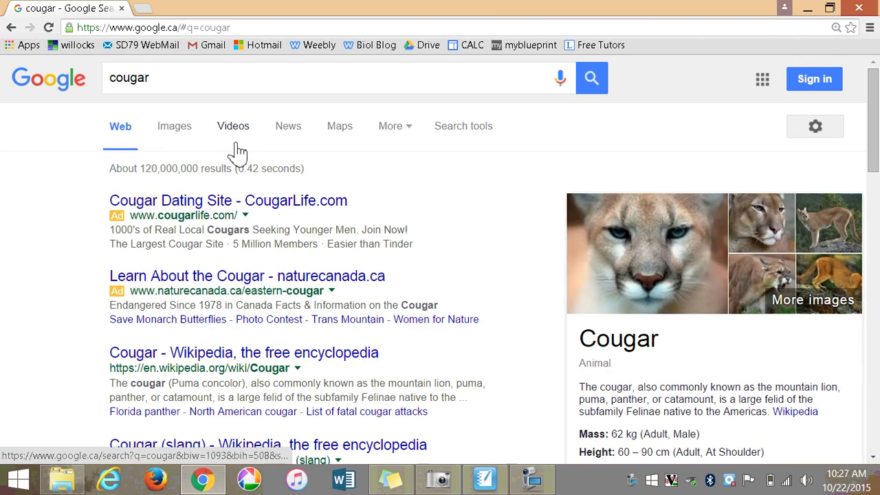
{"action": "left_click", "coordinate": [176, 136]}
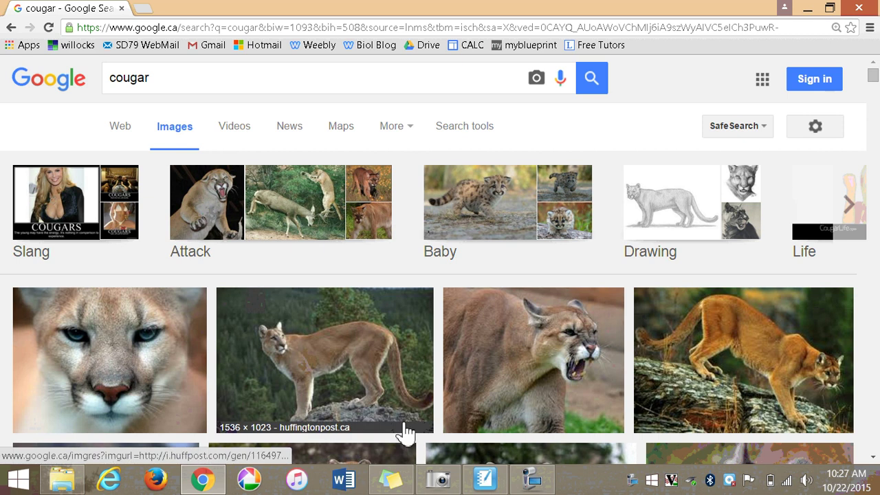
Open the snarling cougar picture from mytowntoday.ca as a standalone image and snap the browser to the left half of the screen
{"action": "left_click", "coordinate": [564, 349]}
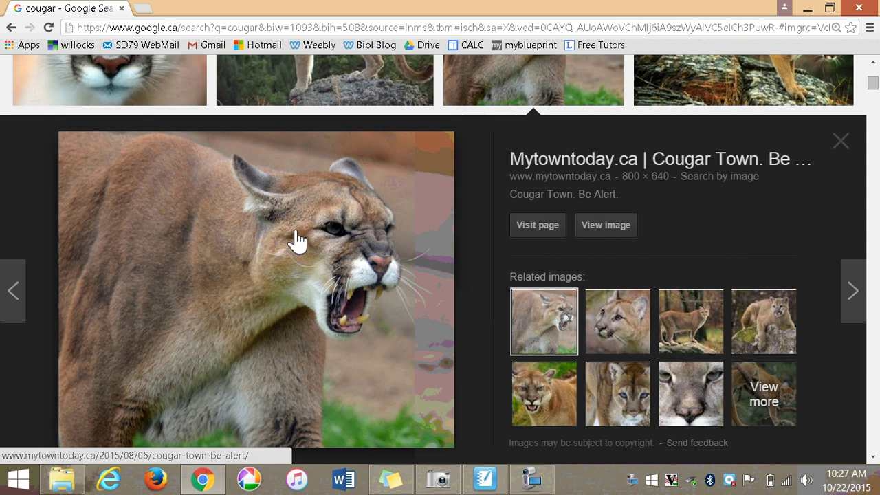
{"action": "left_click", "coordinate": [608, 227]}
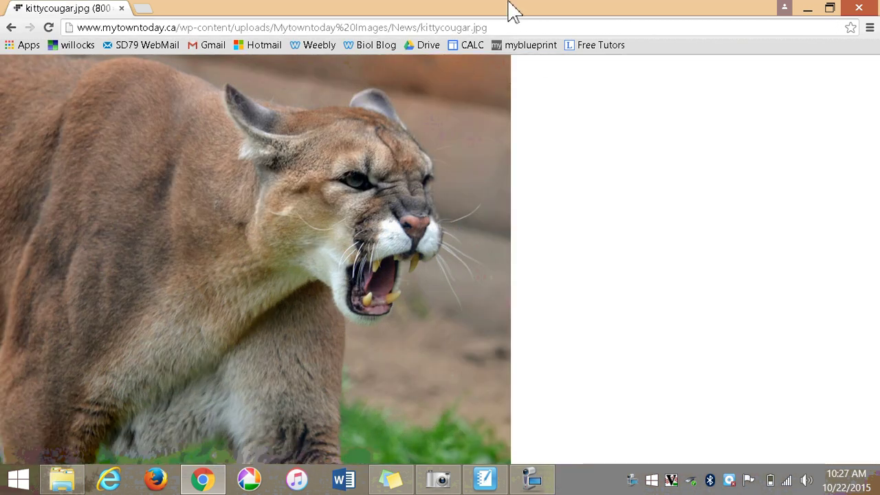
{"action": "left_click_drag", "start_coordinate": [512, 15], "coordinate": [6, 94]}
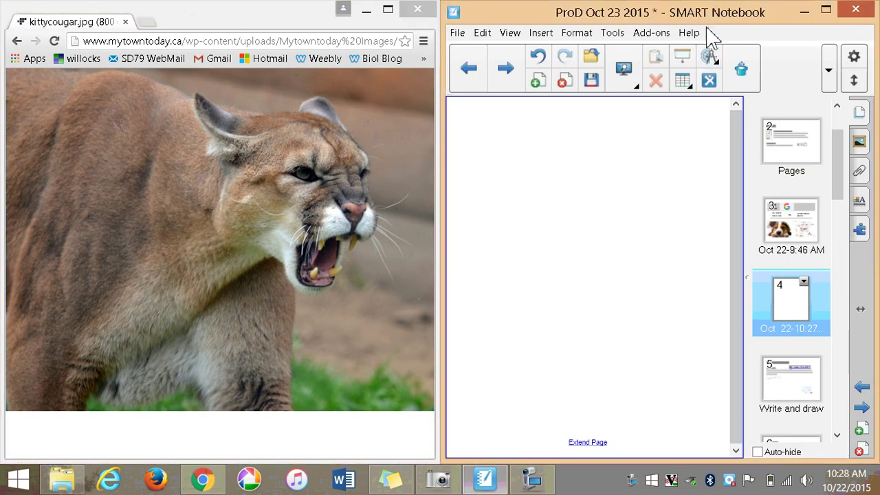
Place the cougar picture from the browser near the top of blank page 4 and add another blank page after it
{"action": "left_click", "coordinate": [181, 211]}
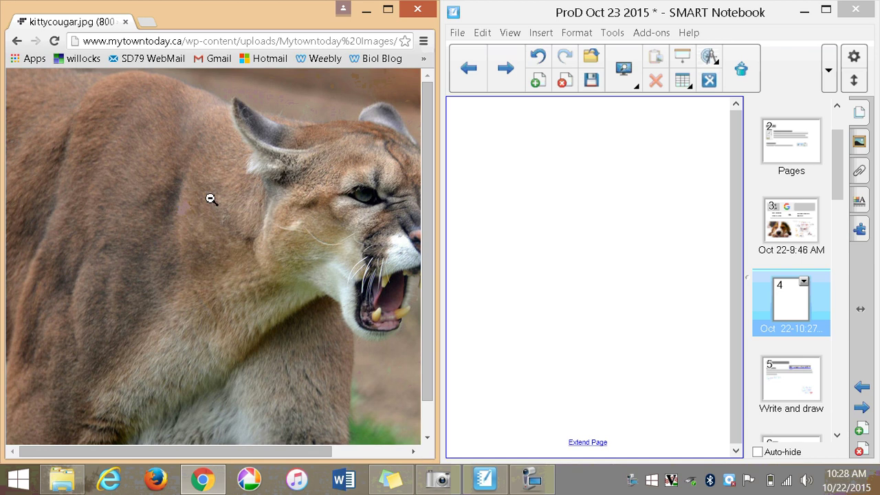
{"action": "left_click", "coordinate": [212, 198]}
{"action": "left_click_drag", "start_coordinate": [176, 194], "coordinate": [544, 219]}
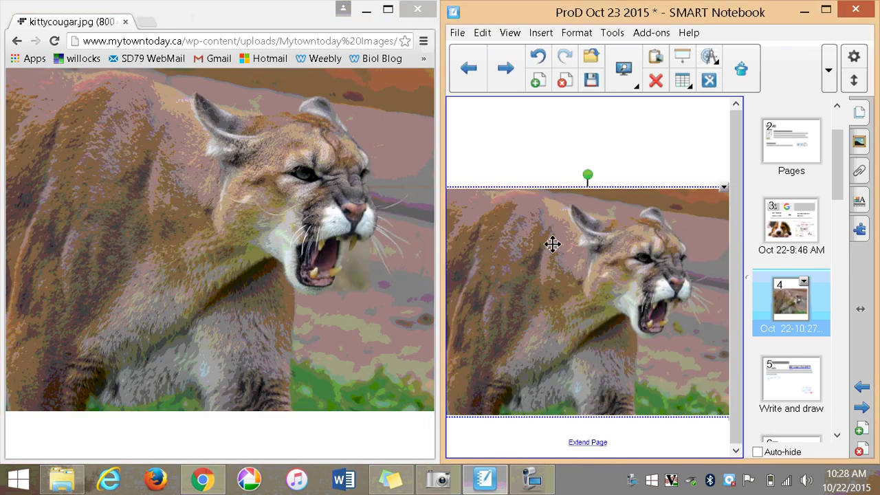
{"action": "left_click_drag", "start_coordinate": [554, 260], "coordinate": [560, 197]}
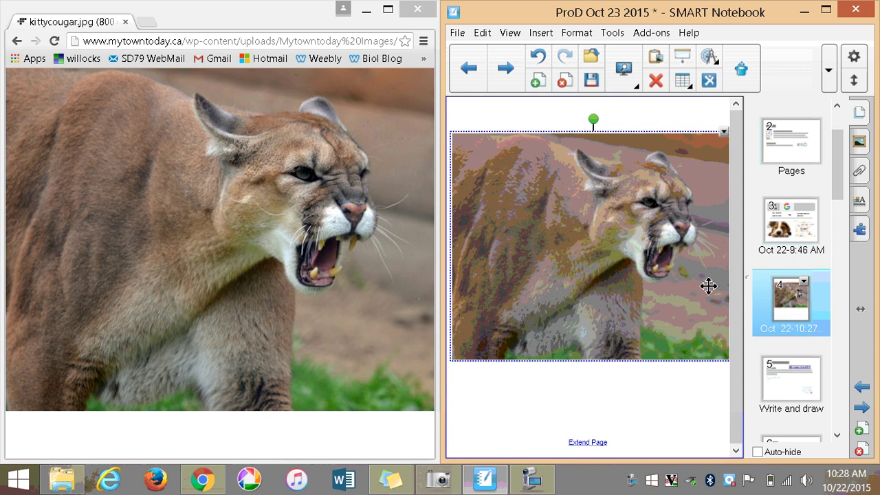
{"action": "left_click", "coordinate": [860, 429]}
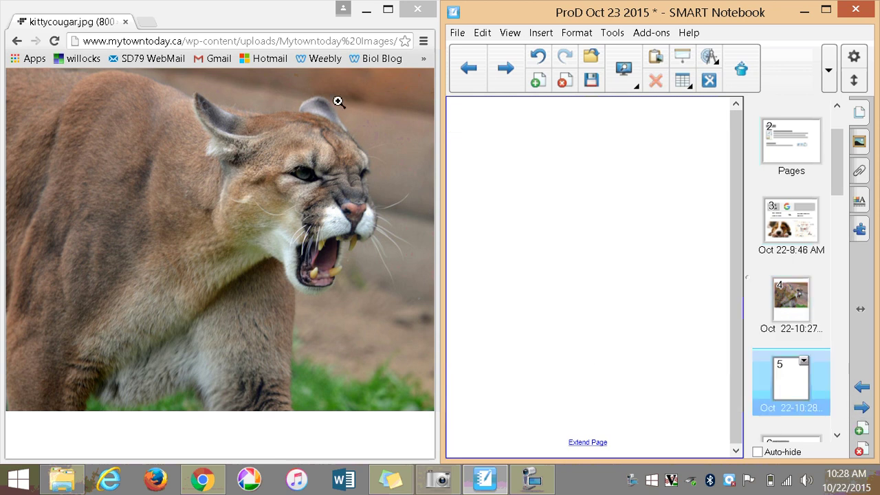
Go back to the Google home page, search Google Images for "wolverine" and narrow the results to the Animal category
{"action": "left_click", "coordinate": [223, 22]}
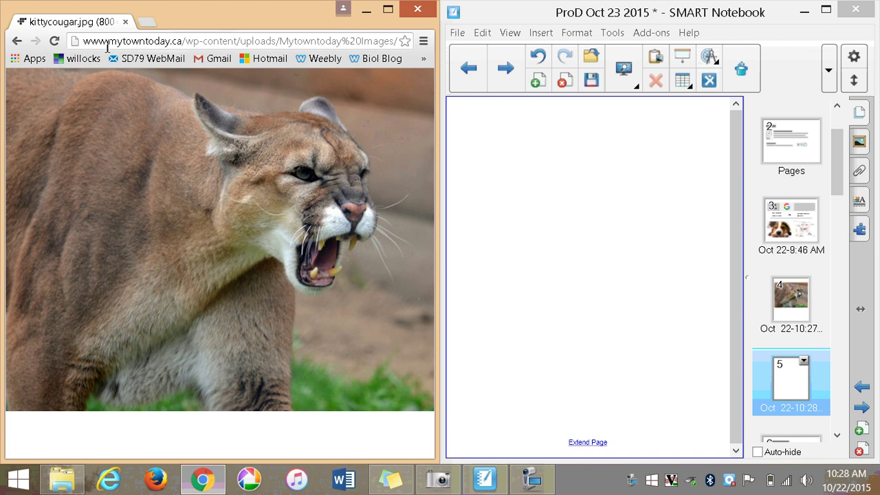
{"action": "left_click", "coordinate": [15, 44]}
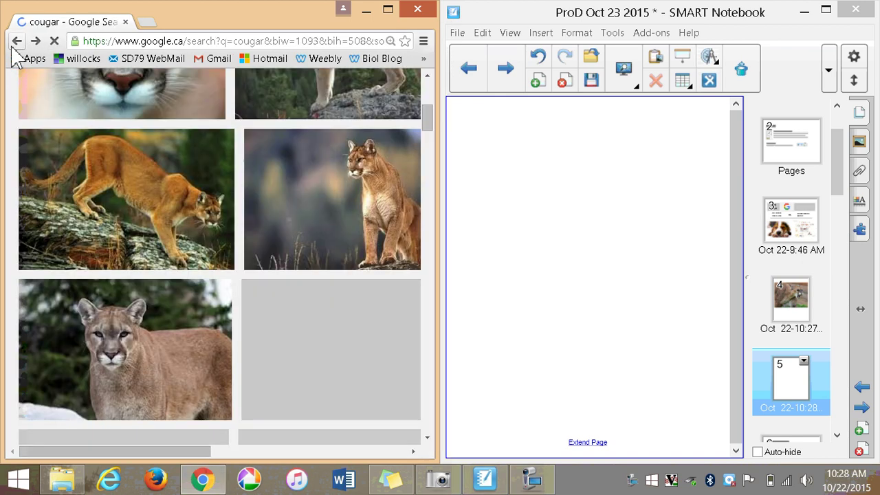
{"action": "left_click", "coordinate": [14, 45]}
{"action": "left_click", "coordinate": [17, 41]}
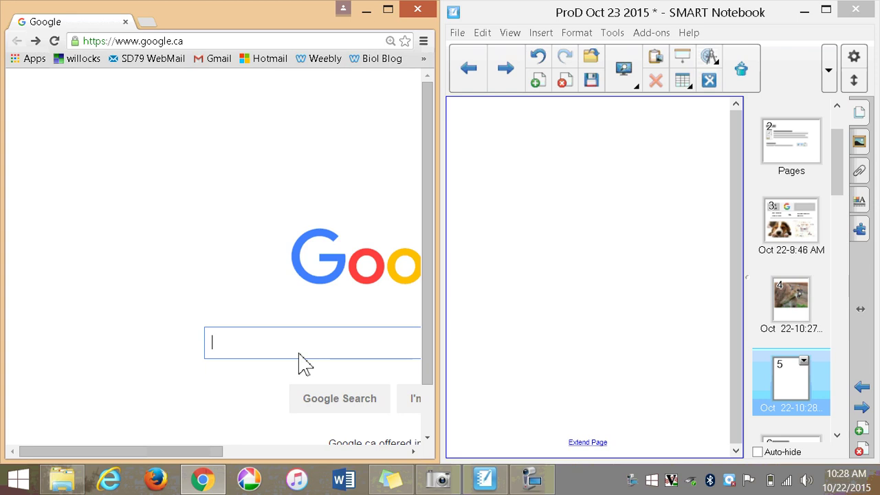
{"action": "type", "text": "wolverine"}
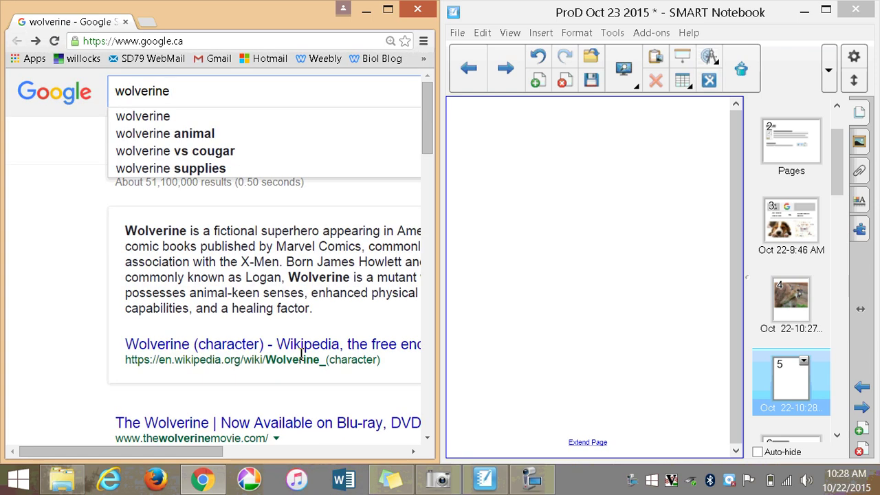
{"action": "key", "text": "Return"}
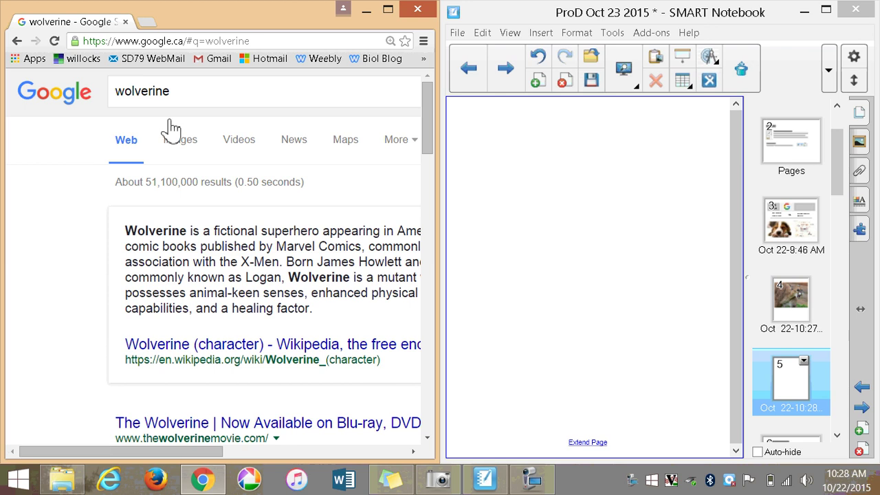
{"action": "left_click", "coordinate": [179, 140]}
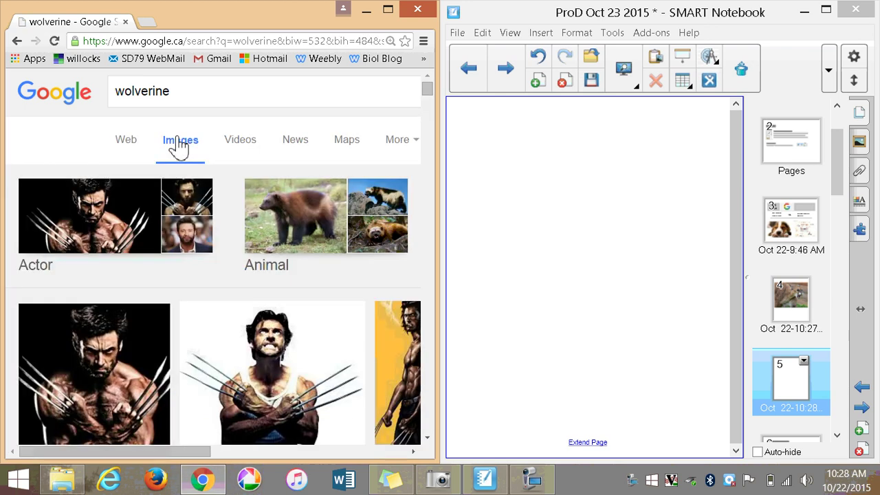
{"action": "left_click", "coordinate": [309, 240]}
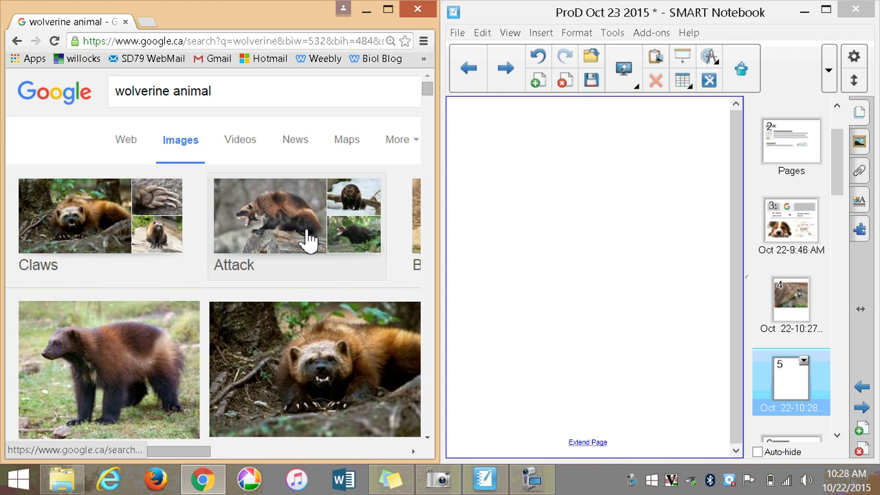
Open the full image of the crouching wolverine and place it on blank page 5 with its resolution optimized
{"action": "left_click", "coordinate": [334, 383]}
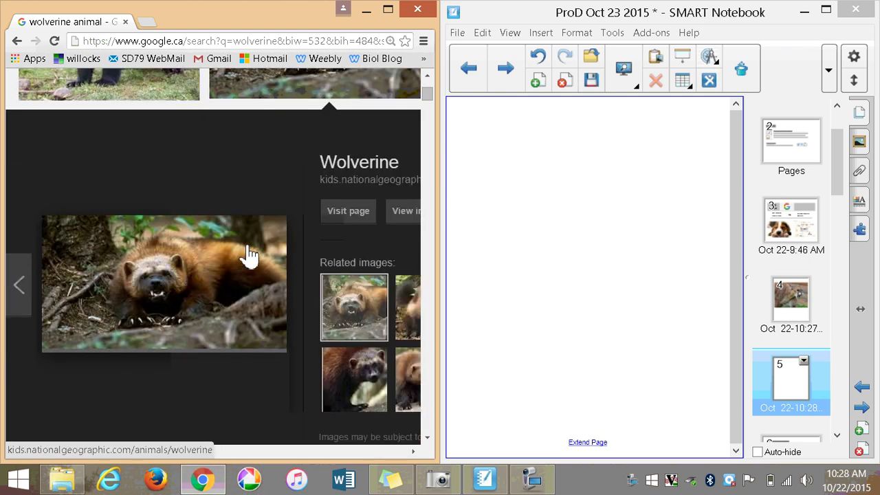
{"action": "left_click", "coordinate": [397, 210]}
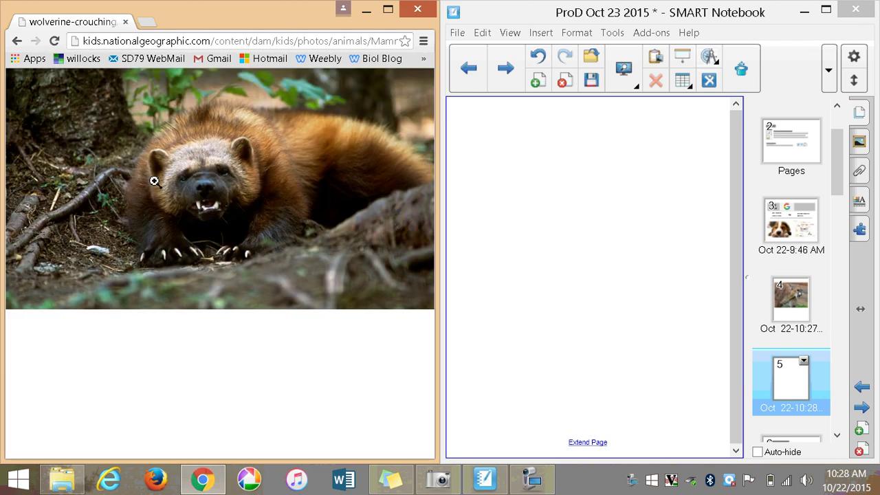
{"action": "left_click_drag", "start_coordinate": [153, 162], "coordinate": [550, 242]}
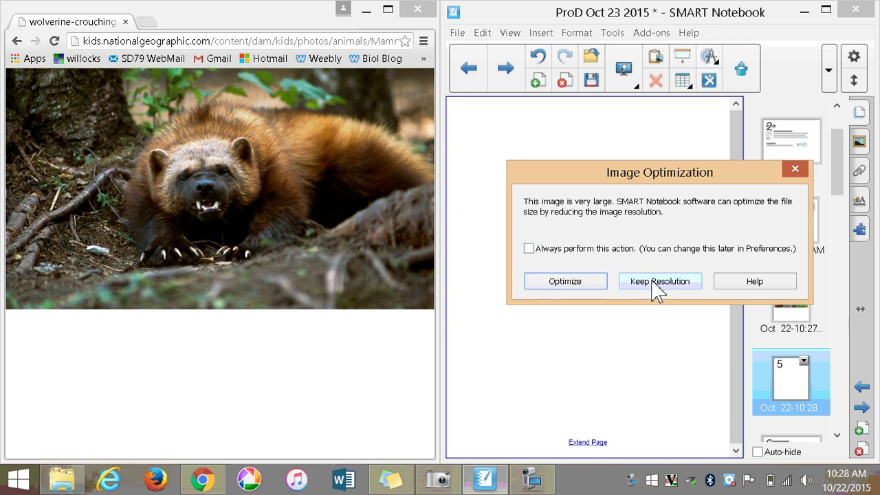
{"action": "left_click", "coordinate": [565, 283]}
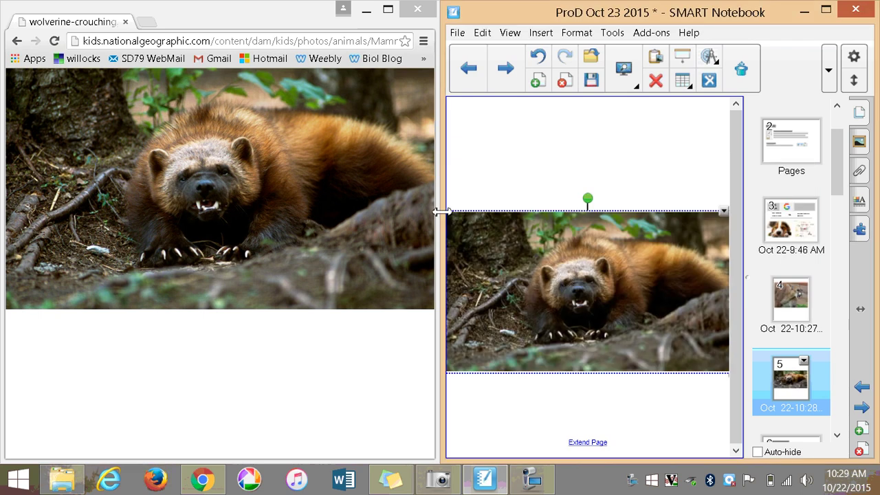
Minimize the browser and maximize the SMART Notebook window
{"action": "left_click", "coordinate": [366, 10]}
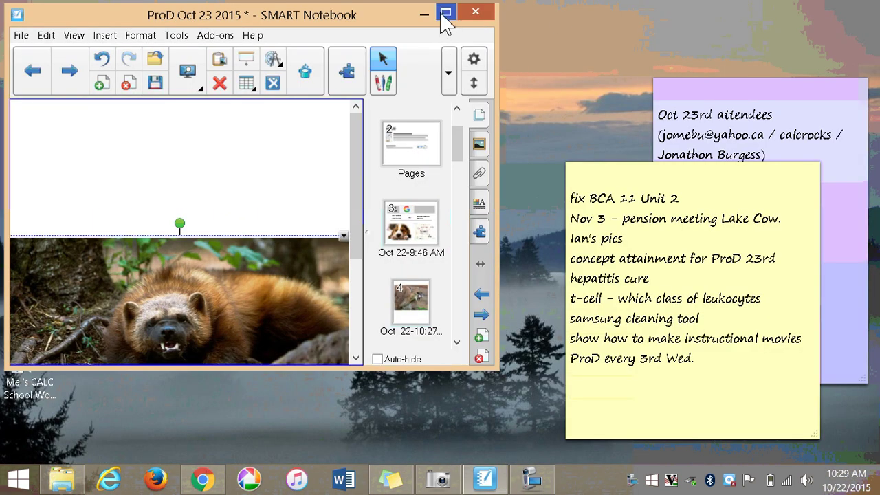
{"action": "left_click", "coordinate": [447, 14]}
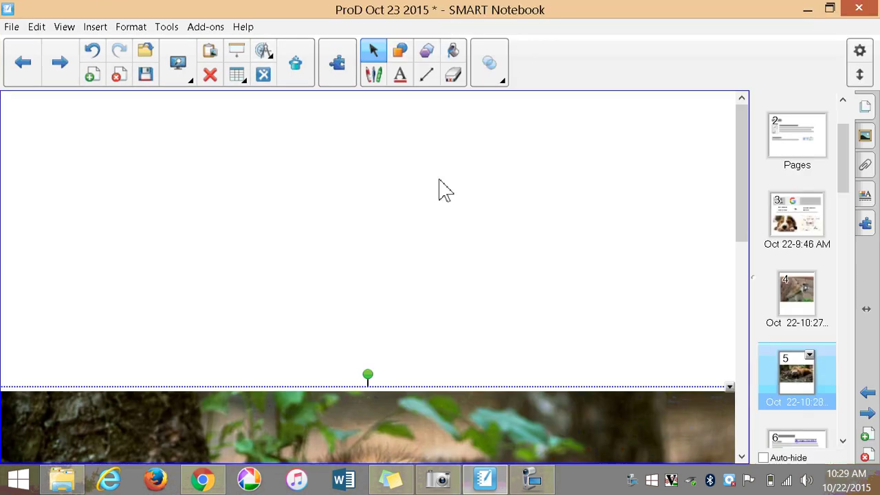
Move the wolverine picture near the top of page 5 and shrink it until the whole image fits in view
{"action": "left_click_drag", "start_coordinate": [404, 437], "coordinate": [344, 136]}
{"action": "left_click_drag", "start_coordinate": [340, 305], "coordinate": [328, 236]}
{"action": "left_click_drag", "start_coordinate": [663, 431], "coordinate": [441, 303]}
{"action": "left_click_drag", "start_coordinate": [251, 194], "coordinate": [392, 297]}
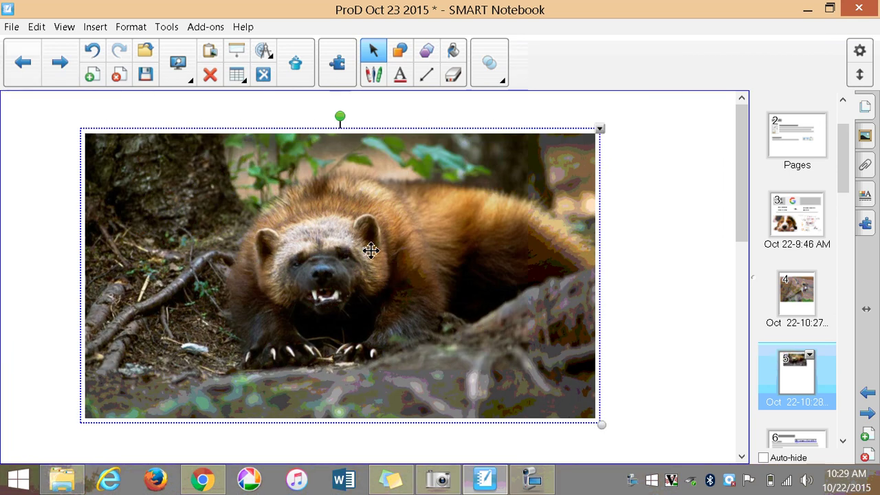
{"action": "left_click_drag", "start_coordinate": [371, 251], "coordinate": [387, 238]}
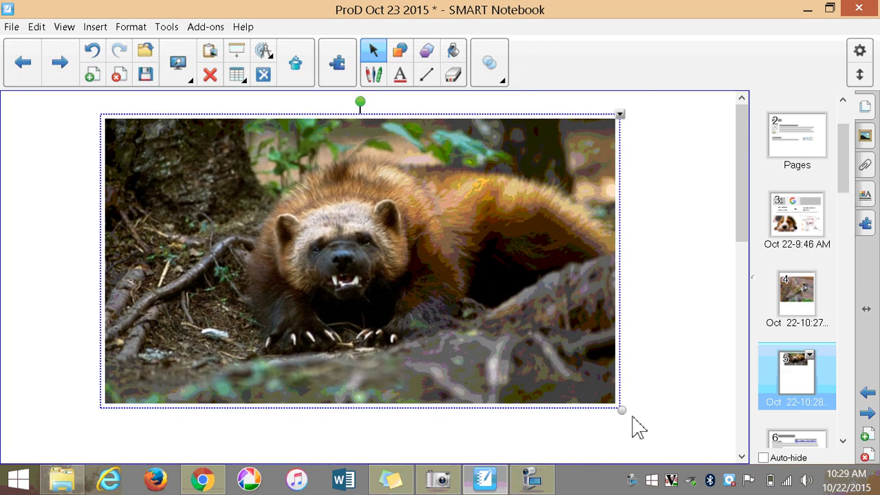
Resize the wolverine picture to about half the page width and transfer it from page 5 to page 4
{"action": "left_click_drag", "start_coordinate": [621, 411], "coordinate": [376, 272]}
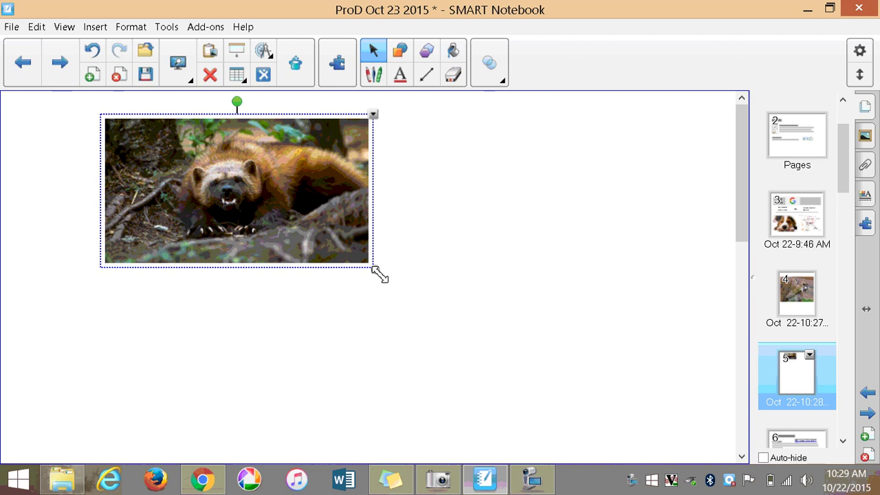
{"action": "left_click_drag", "start_coordinate": [377, 270], "coordinate": [456, 315]}
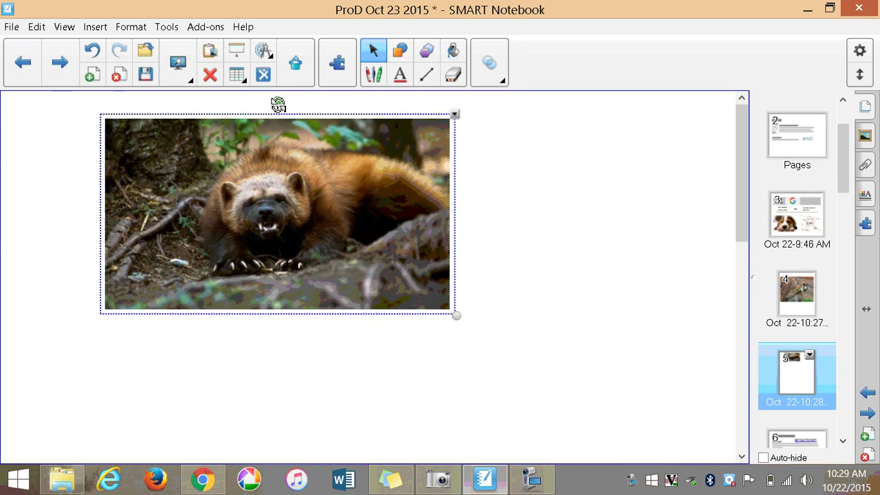
{"action": "left_click_drag", "start_coordinate": [278, 104], "coordinate": [279, 135]}
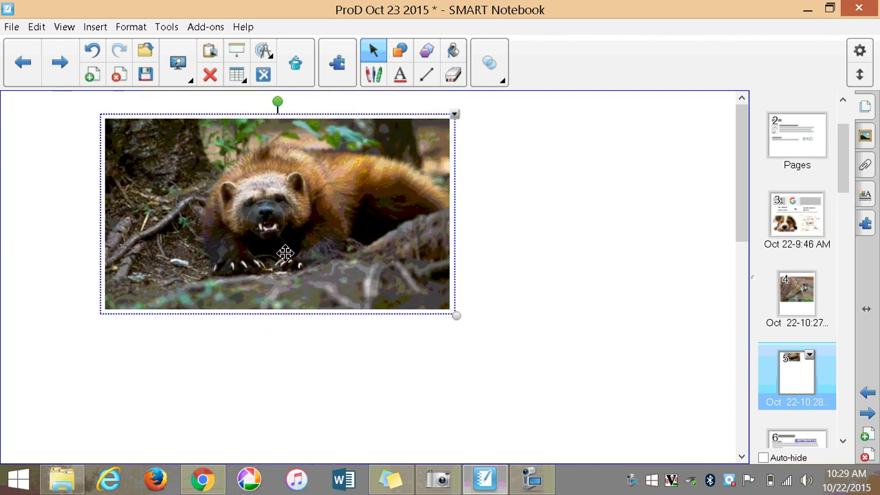
{"action": "left_click_drag", "start_coordinate": [285, 253], "coordinate": [798, 297]}
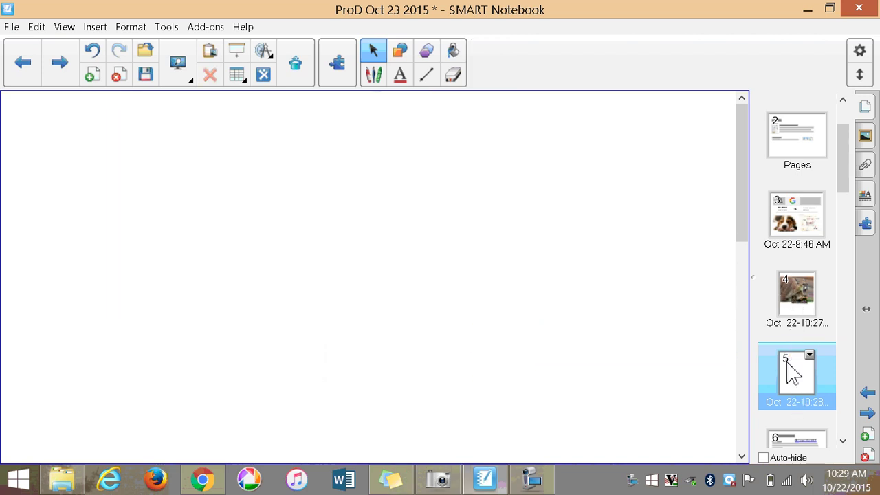
On page 4, shrink the cougar picture to about half the page width and place it in the page's upper-left area
{"action": "left_click", "coordinate": [789, 299]}
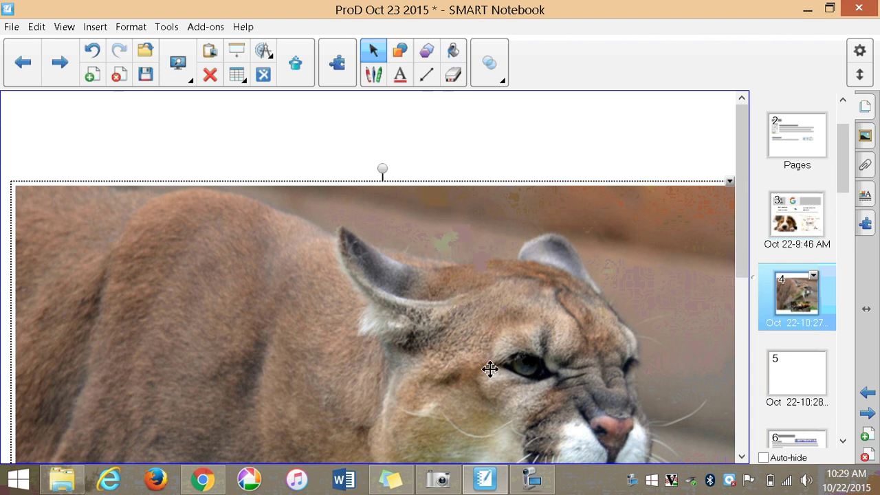
{"action": "left_click_drag", "start_coordinate": [490, 369], "coordinate": [357, 134]}
{"action": "left_click_drag", "start_coordinate": [467, 446], "coordinate": [432, 222]}
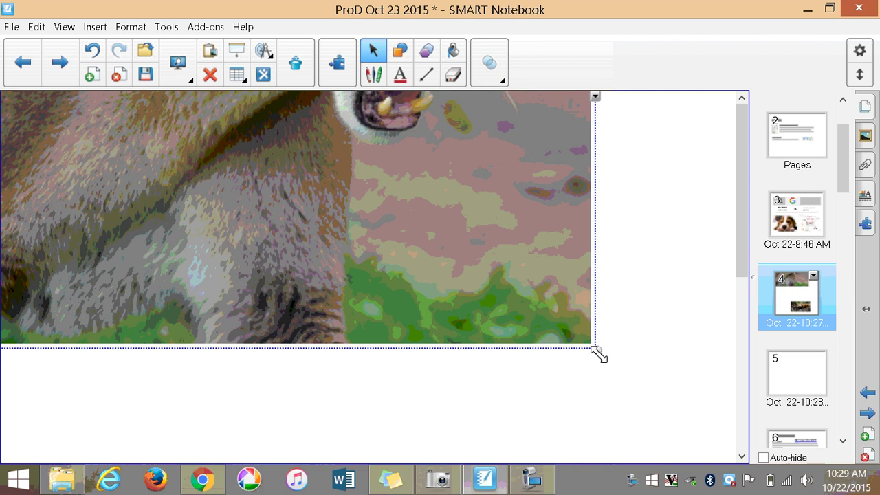
{"action": "left_click_drag", "start_coordinate": [597, 352], "coordinate": [327, 165]}
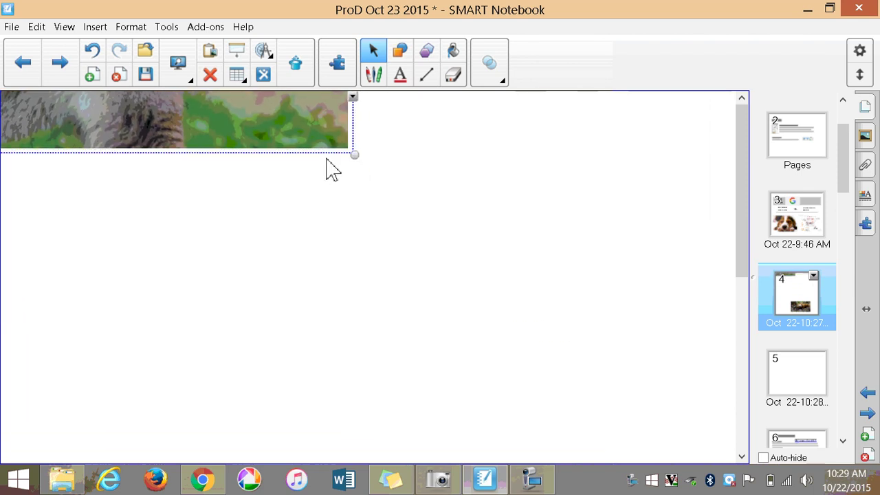
{"action": "left_click_drag", "start_coordinate": [287, 133], "coordinate": [506, 416]}
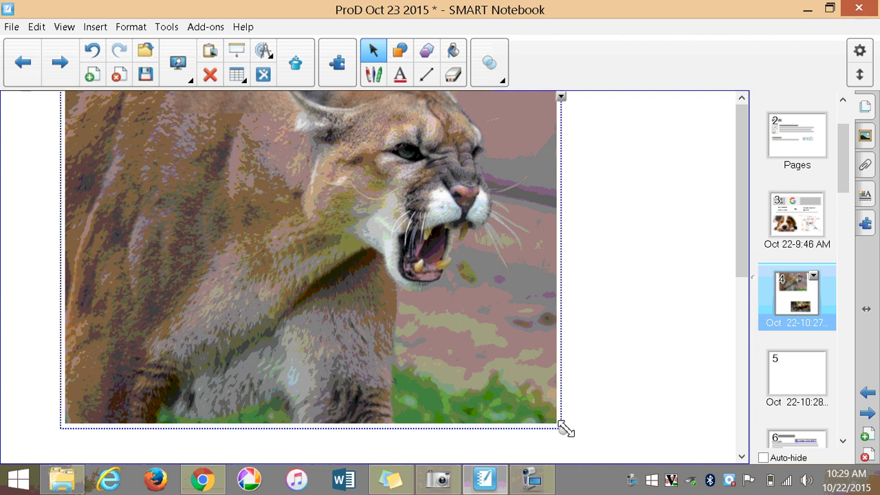
{"action": "left_click_drag", "start_coordinate": [564, 427], "coordinate": [462, 324]}
{"action": "left_click_drag", "start_coordinate": [309, 181], "coordinate": [275, 282]}
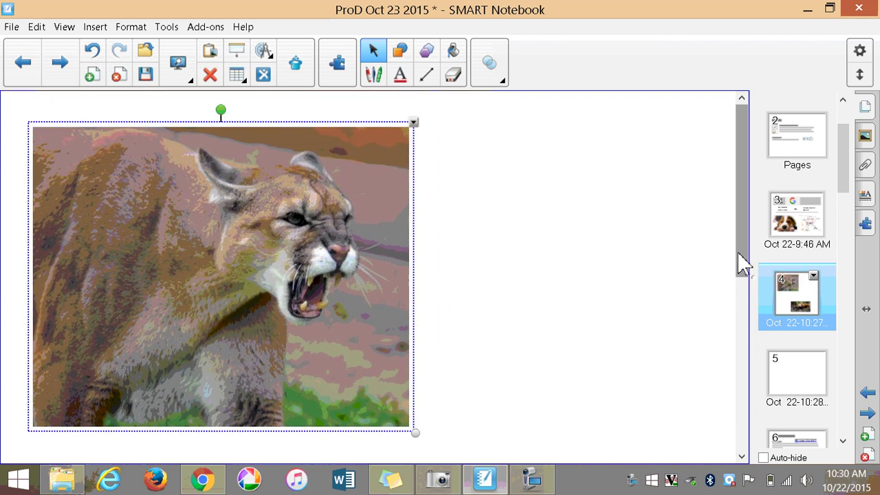
Move the wolverine picture up from the lower part of page 4 to the right of the cougar picture
{"action": "left_click_drag", "start_coordinate": [742, 261], "coordinate": [777, 299]}
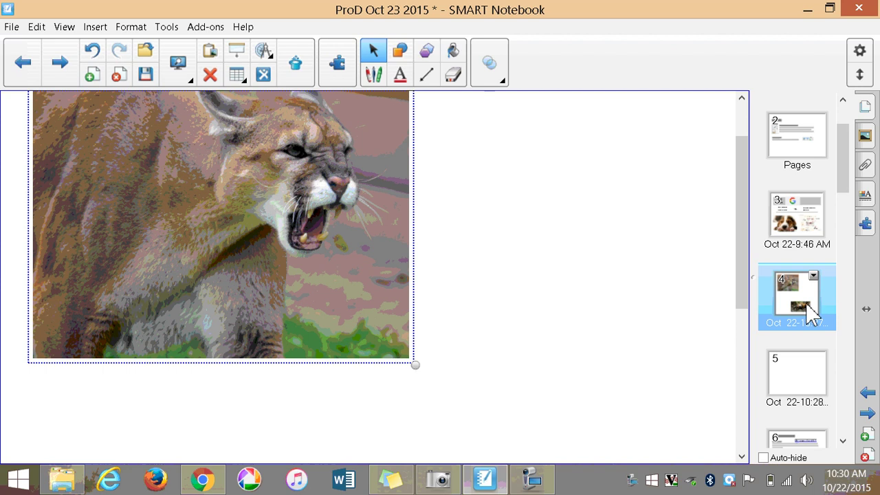
{"action": "left_click_drag", "start_coordinate": [742, 249], "coordinate": [668, 373]}
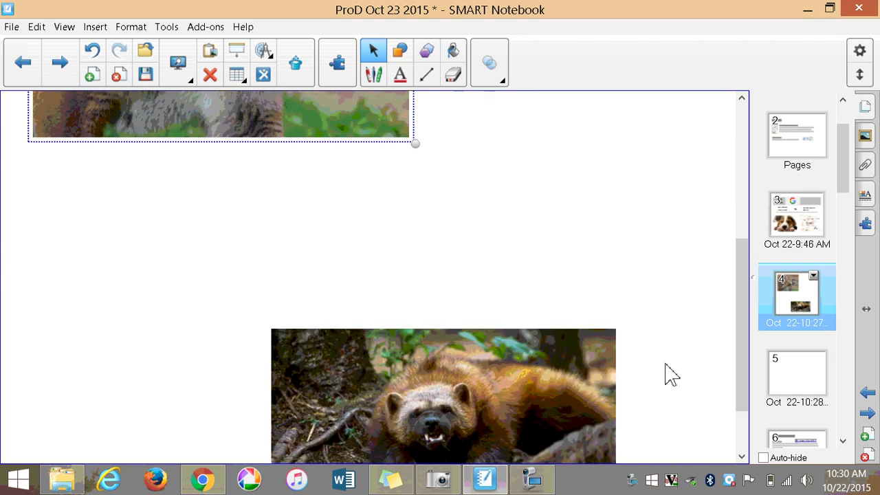
{"action": "left_click_drag", "start_coordinate": [521, 392], "coordinate": [636, 125]}
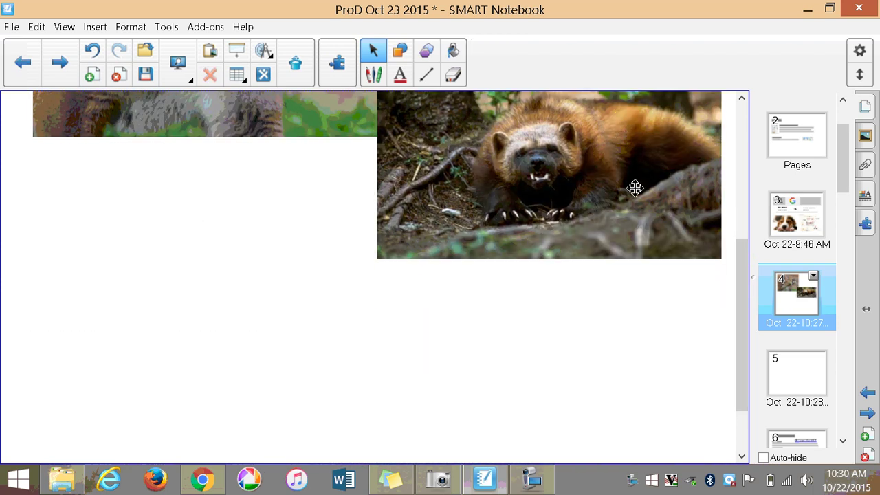
{"action": "left_click_drag", "start_coordinate": [744, 363], "coordinate": [749, 246]}
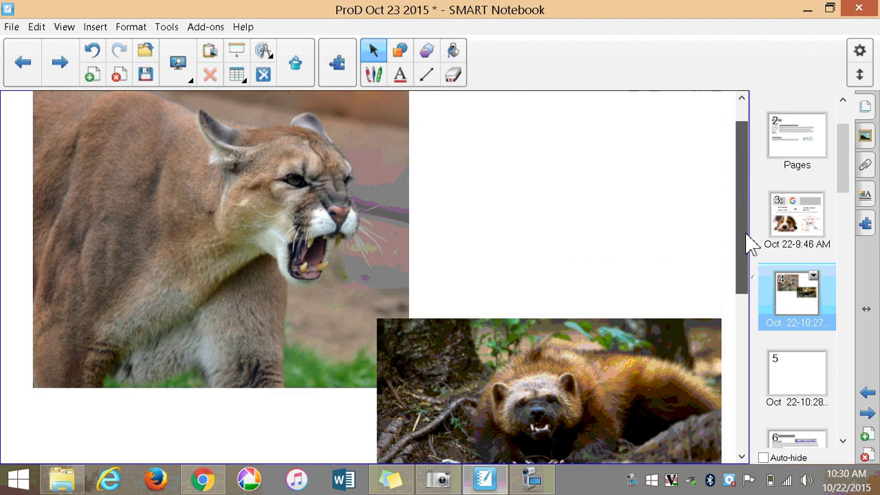
{"action": "left_click_drag", "start_coordinate": [618, 362], "coordinate": [632, 208]}
Shrink the cougar picture to about two-fifths of the page width and arrange both animals side by side with space above
{"action": "left_click_drag", "start_coordinate": [333, 262], "coordinate": [311, 279]}
{"action": "left_click_drag", "start_coordinate": [393, 416], "coordinate": [292, 326]}
{"action": "left_click_drag", "start_coordinate": [255, 289], "coordinate": [294, 326]}
{"action": "left_click_drag", "start_coordinate": [467, 331], "coordinate": [446, 350]}
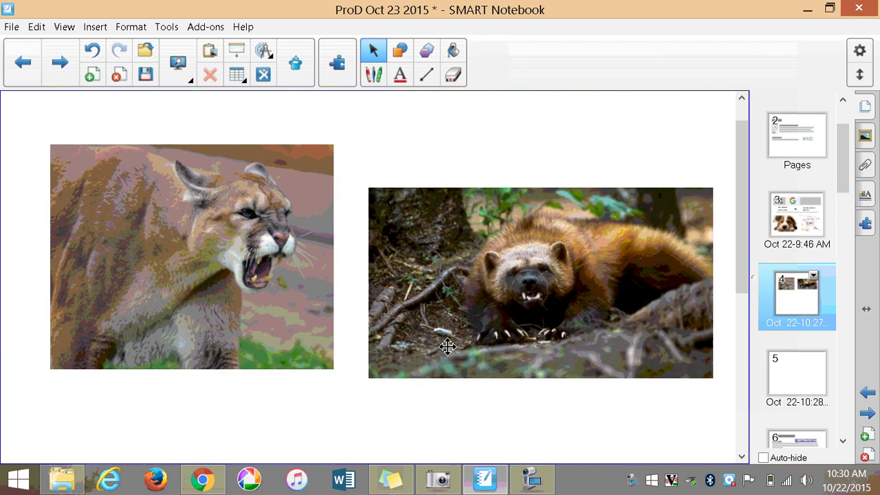
{"action": "left_click_drag", "start_coordinate": [276, 331], "coordinate": [274, 365]}
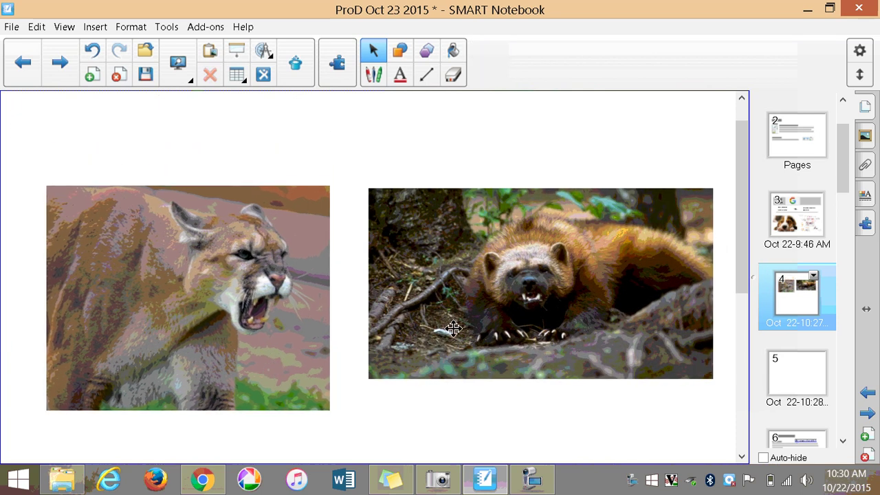
{"action": "left_click_drag", "start_coordinate": [453, 328], "coordinate": [446, 348]}
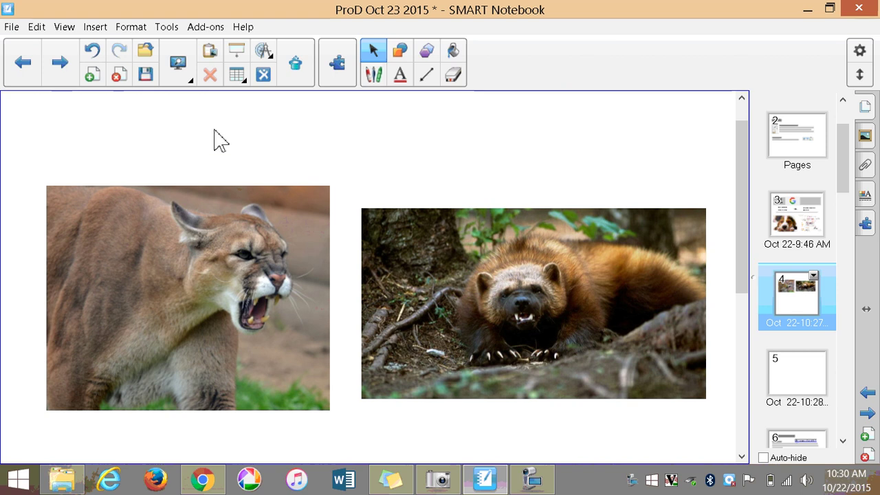
Add the text label "Cougar" above the cougar picture
{"action": "left_click", "coordinate": [96, 145]}
{"action": "type", "text": "Cougar"}
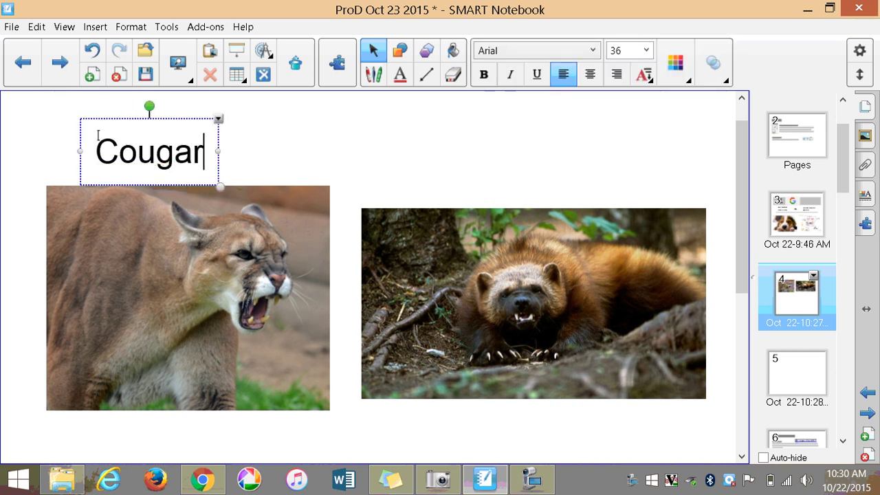